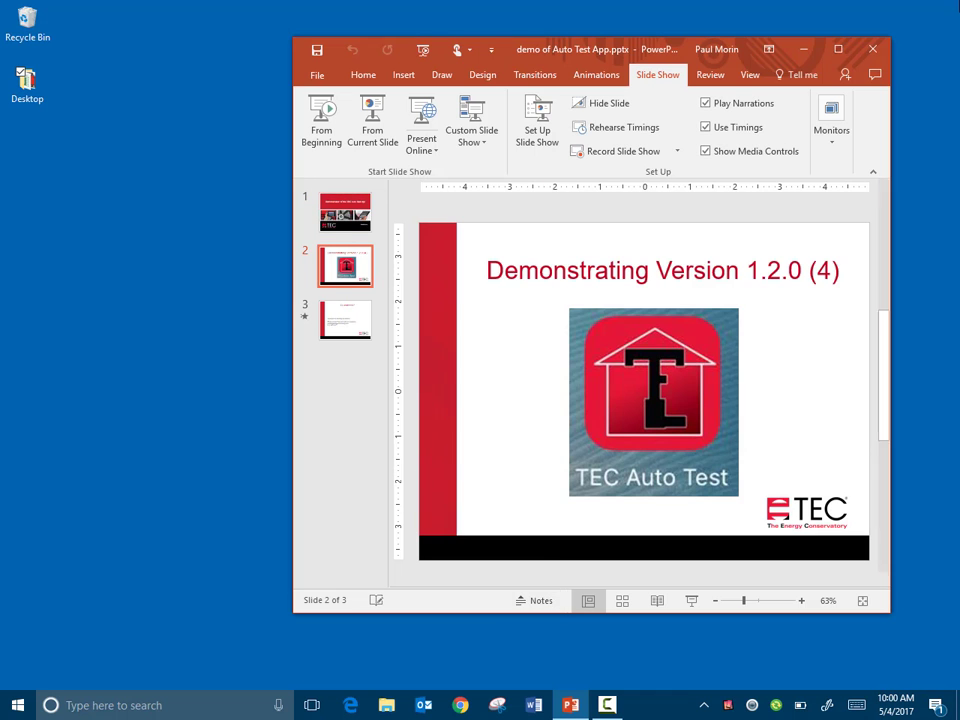
Close the 'demo of Auto Test App' PowerPoint deck so the empty desktop shows
click(870, 50)
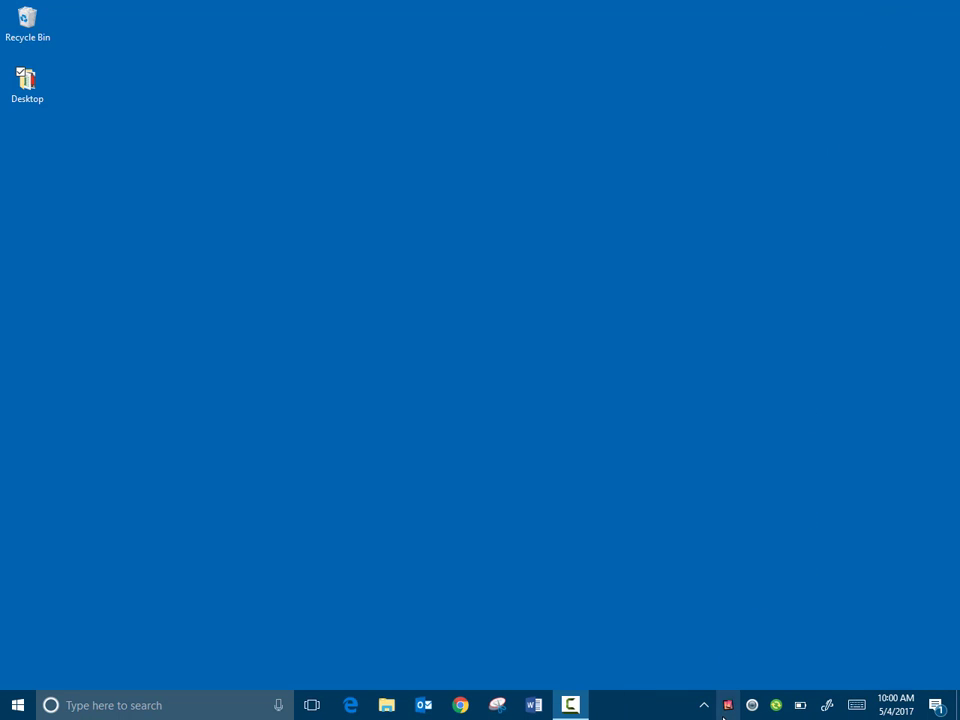
Mirror the iPad Mini to the desktop with Reflector 2, showing the TEC Auto Test Projects list
click(728, 706)
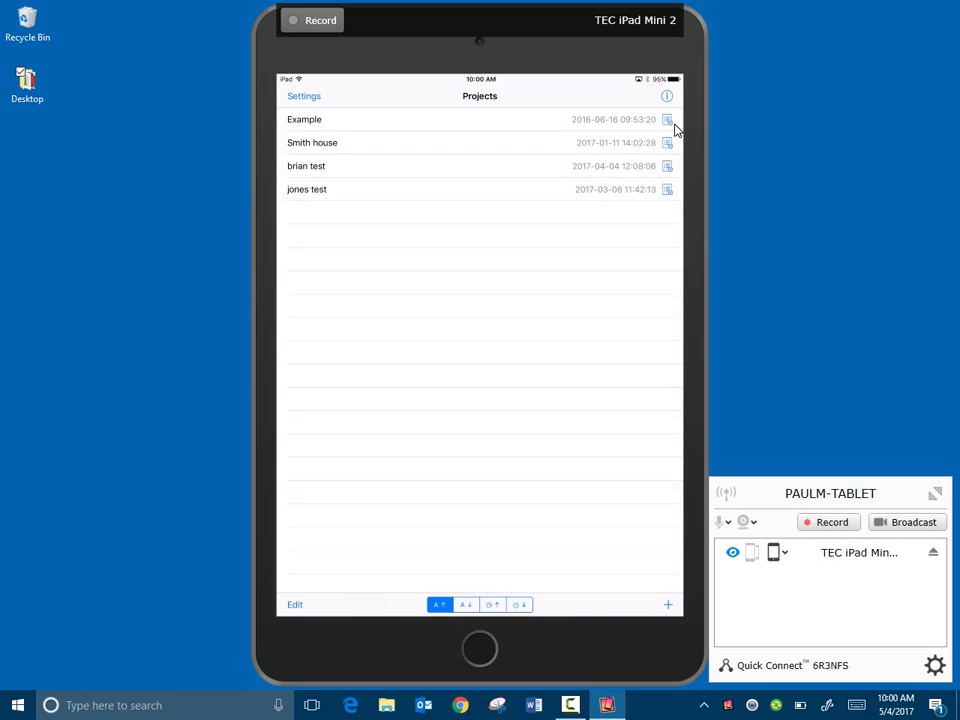
Duplicate the Example project and name the copy 'Example demo'
click(674, 126)
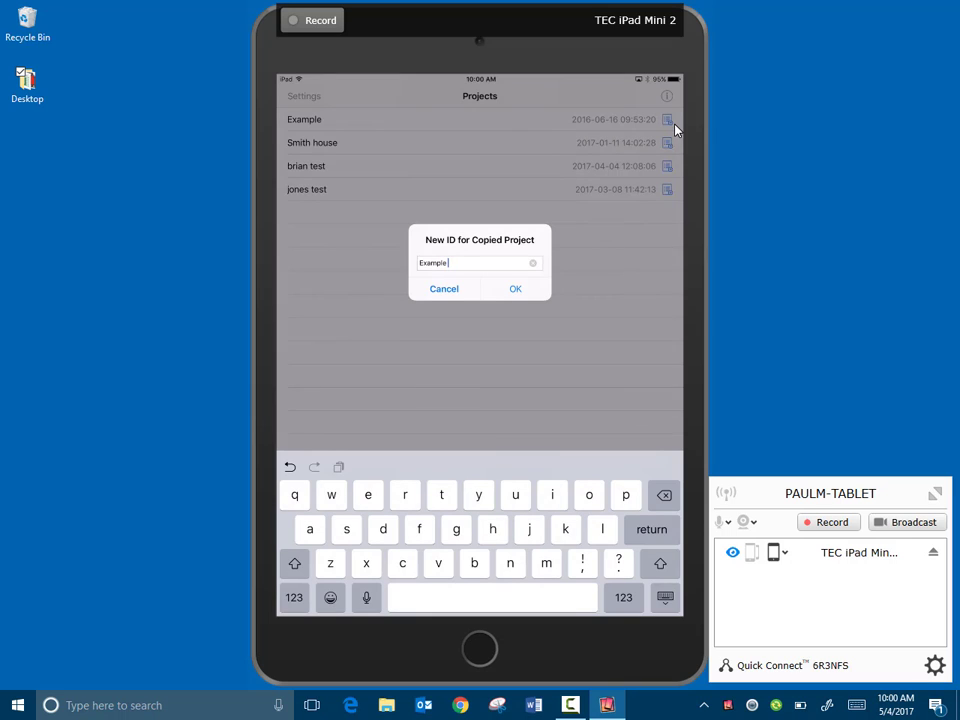
text(cemo)
key(BackSpace)
key(BackSpace)
key(BackSpace)
text(emo)
key(Return)
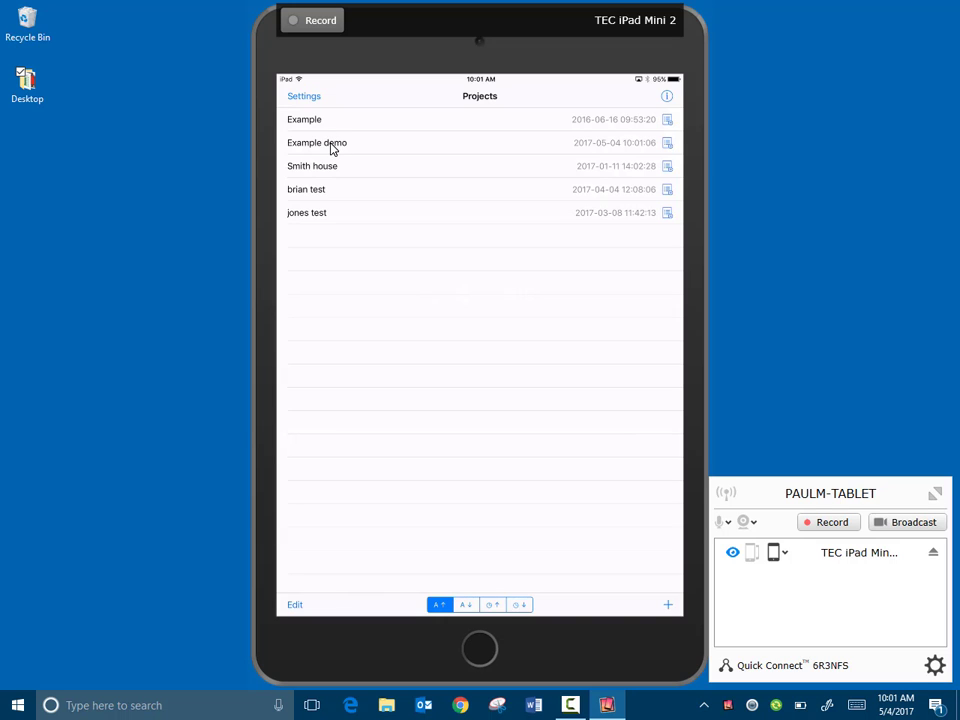
Open the Example demo project and view its Building & Customer details
click(333, 149)
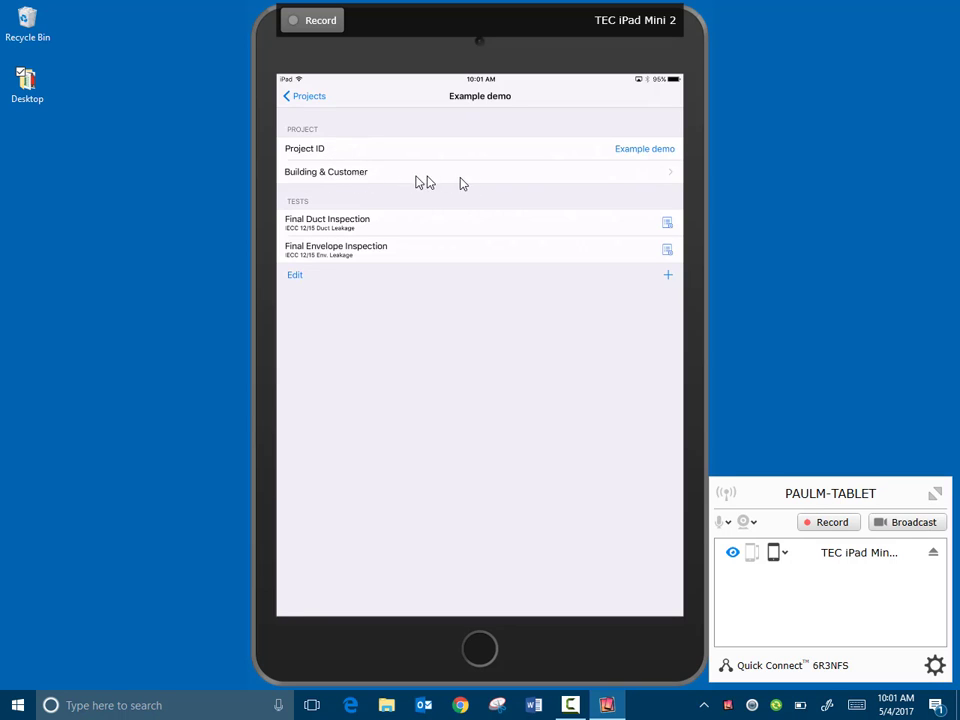
click(667, 175)
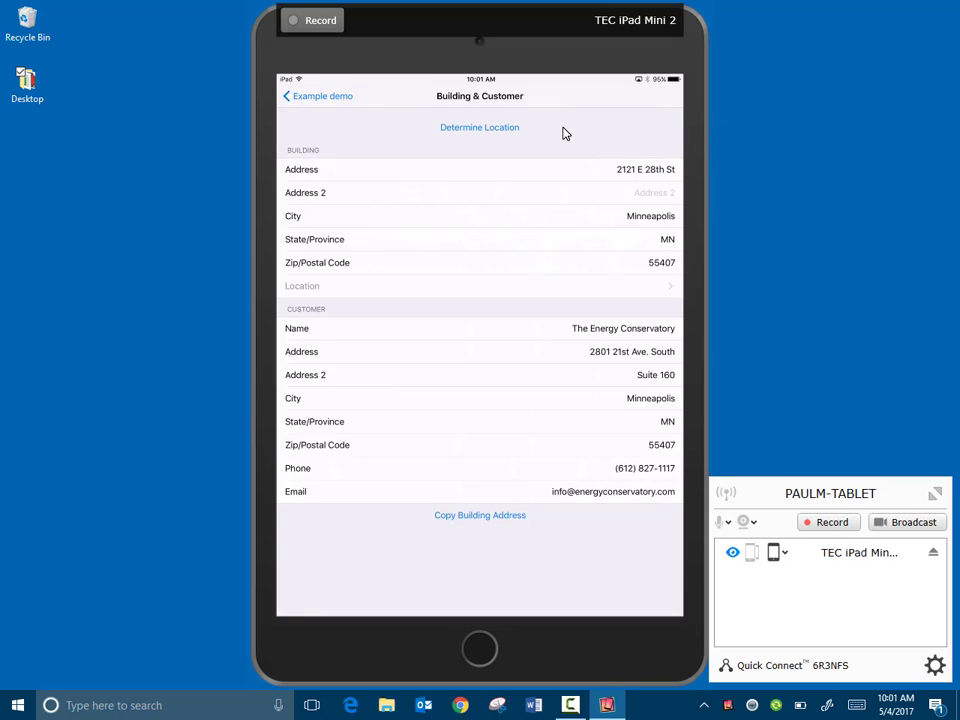
click(465, 138)
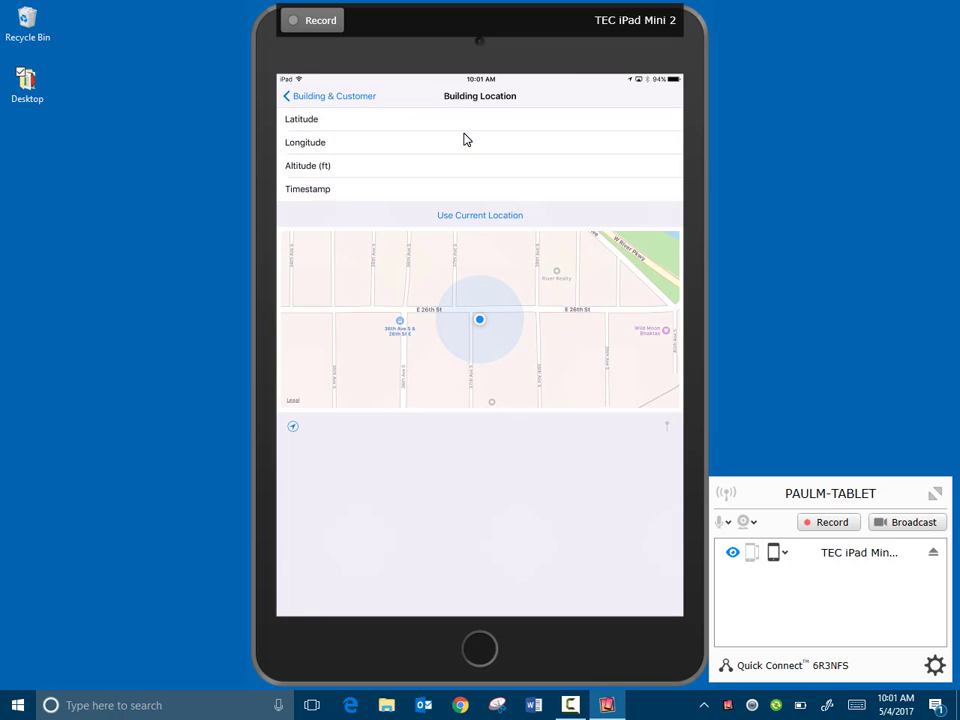
click(462, 227)
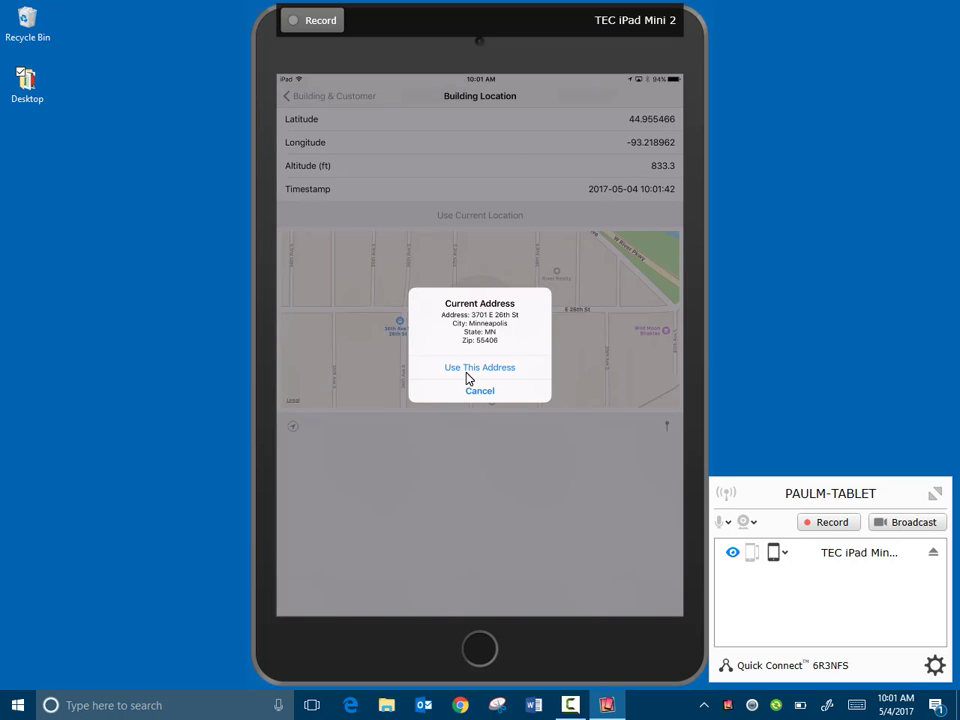
click(467, 370)
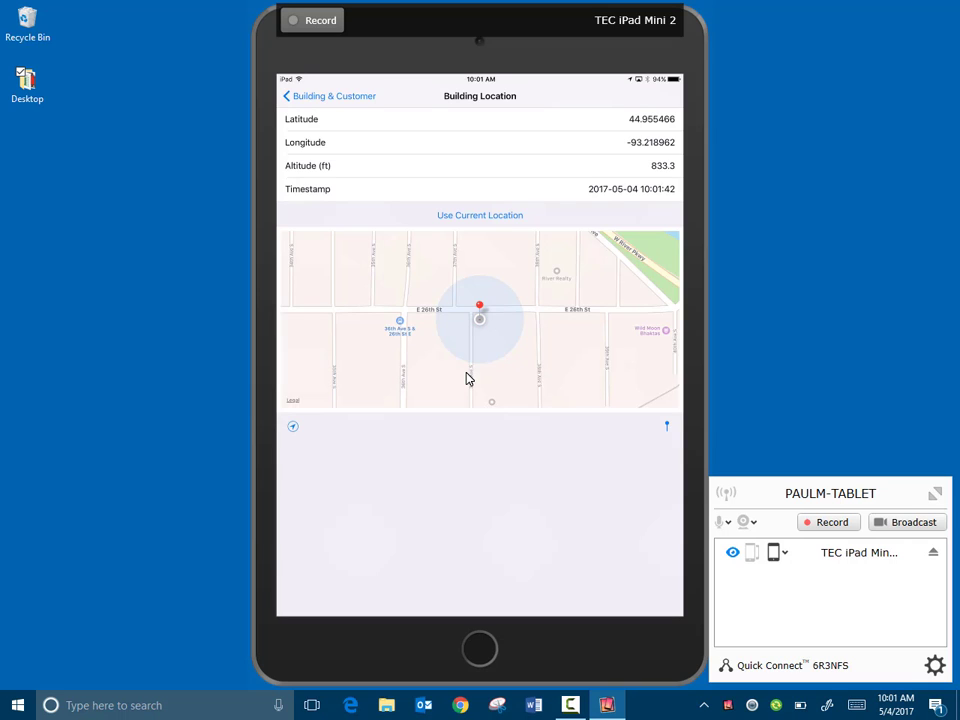
Return to the Example demo project page listing the Final Duct and Final Envelope Inspection tests
click(337, 97)
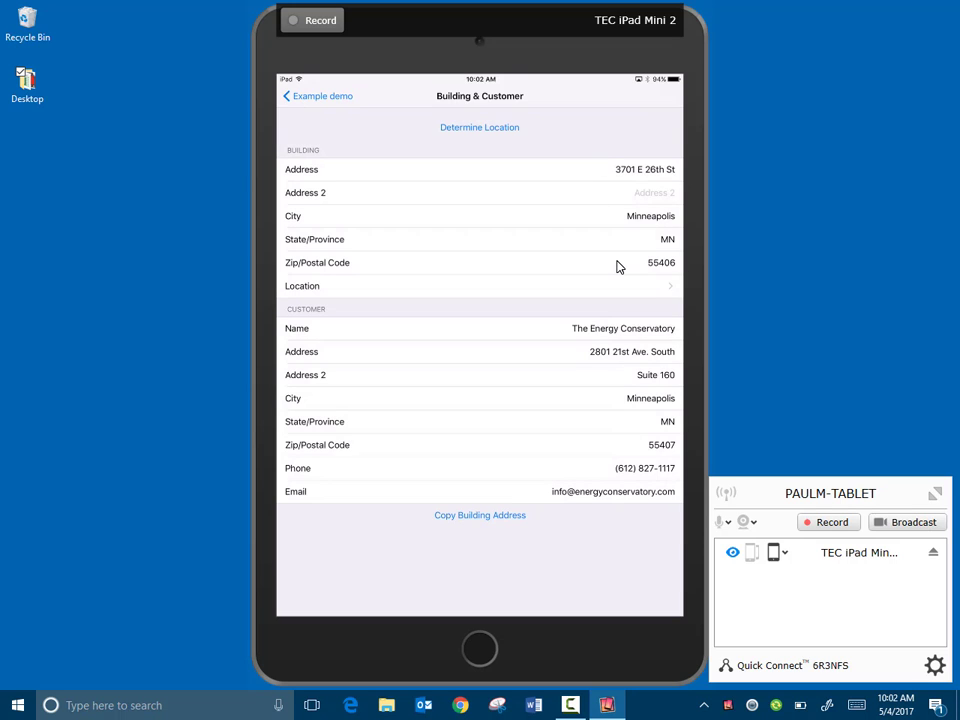
click(307, 97)
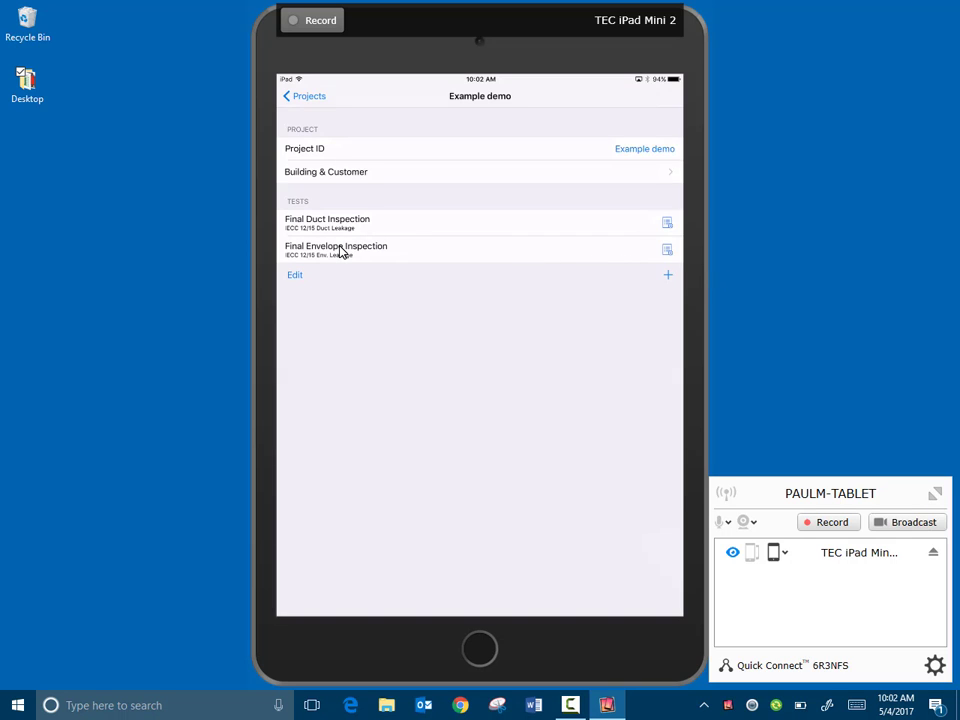
click(340, 250)
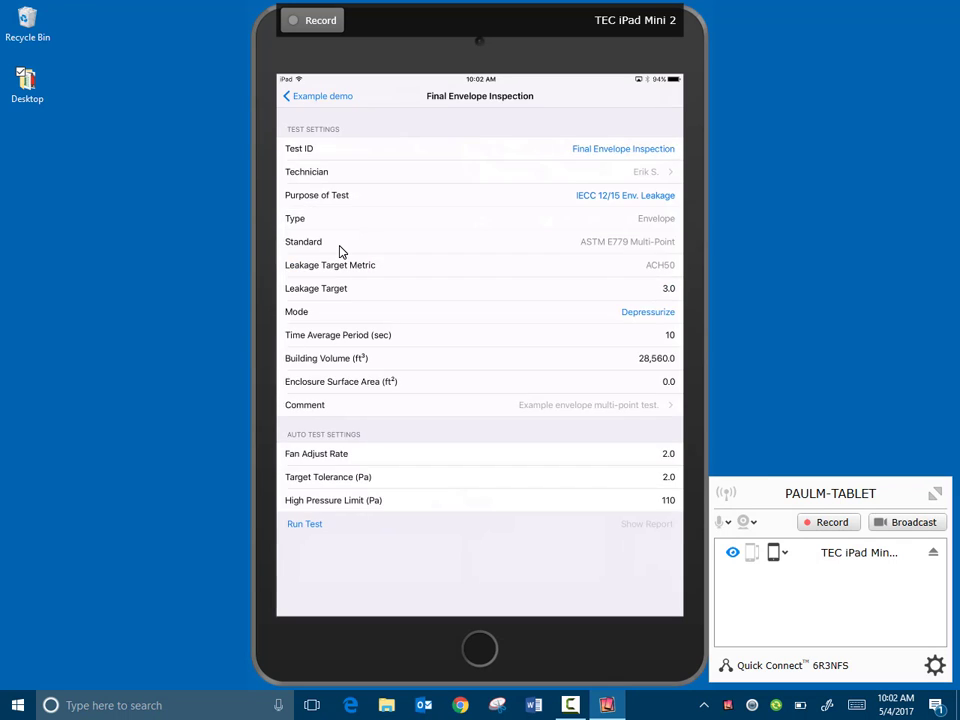
Launch the Final Envelope Inspection auto test and connect the DG-1000 gauge for live monitoring
click(305, 524)
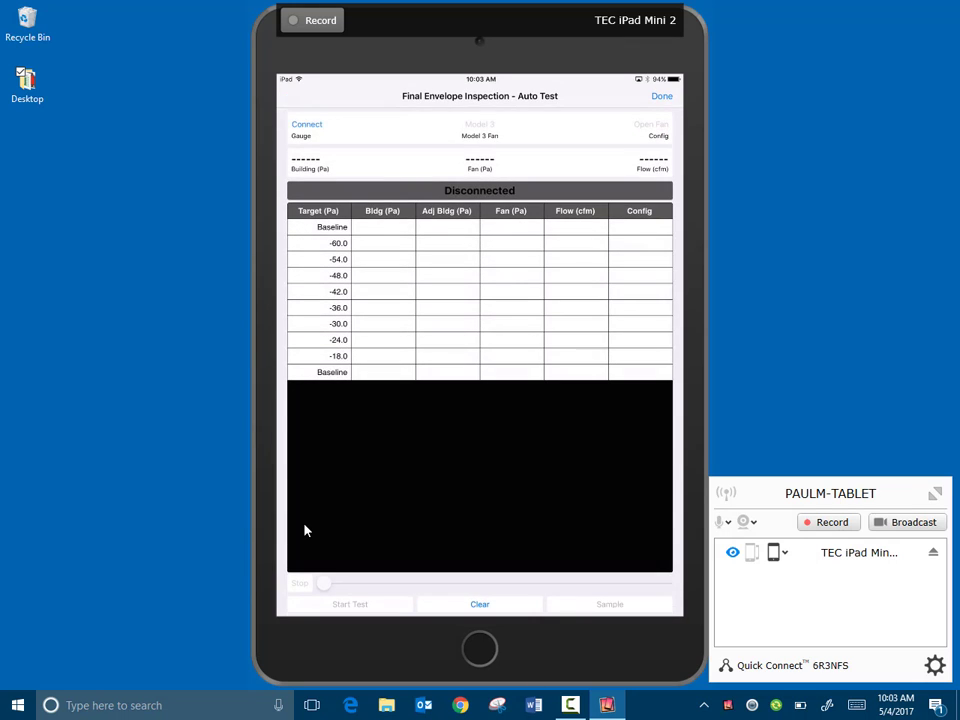
click(307, 131)
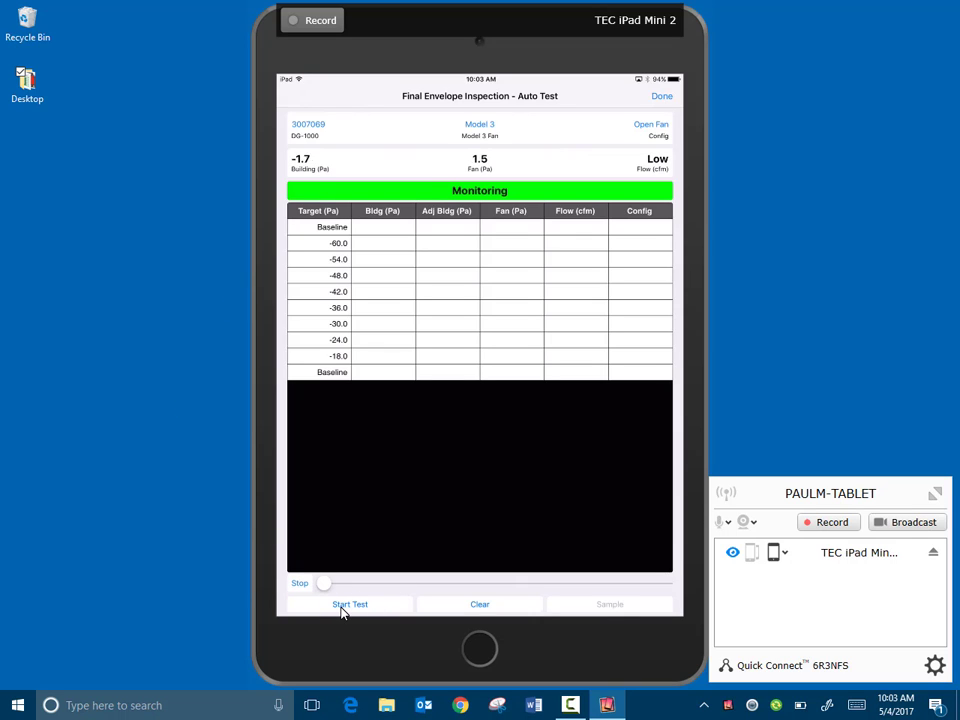
Start the test and enter 68 °F indoor and 52 °F outdoor temperatures
click(341, 608)
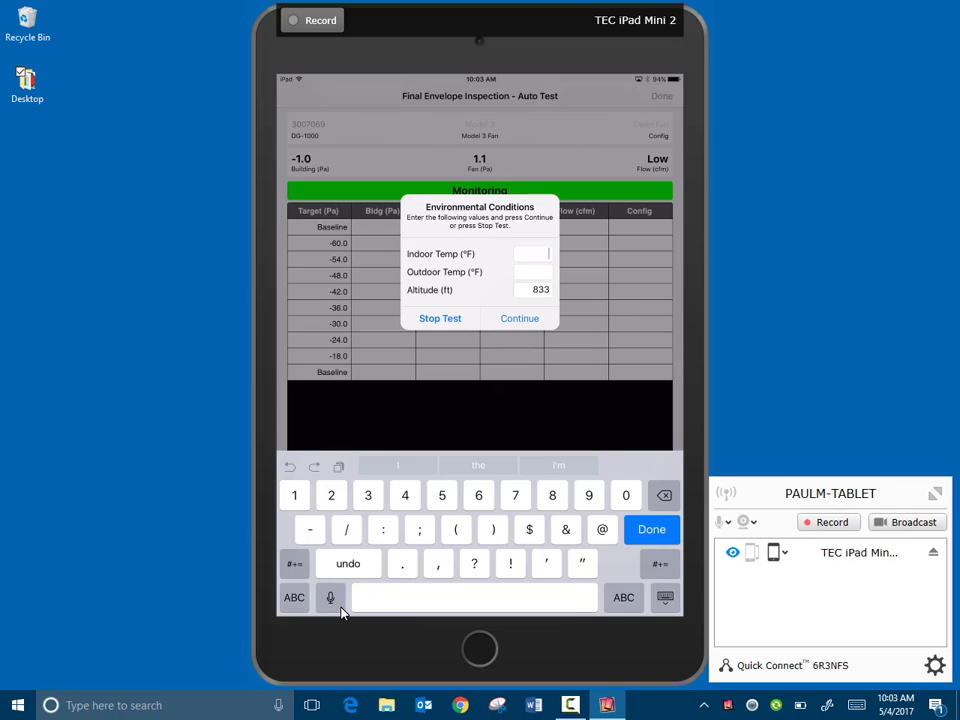
text(68)
key(Tab)
text(52)
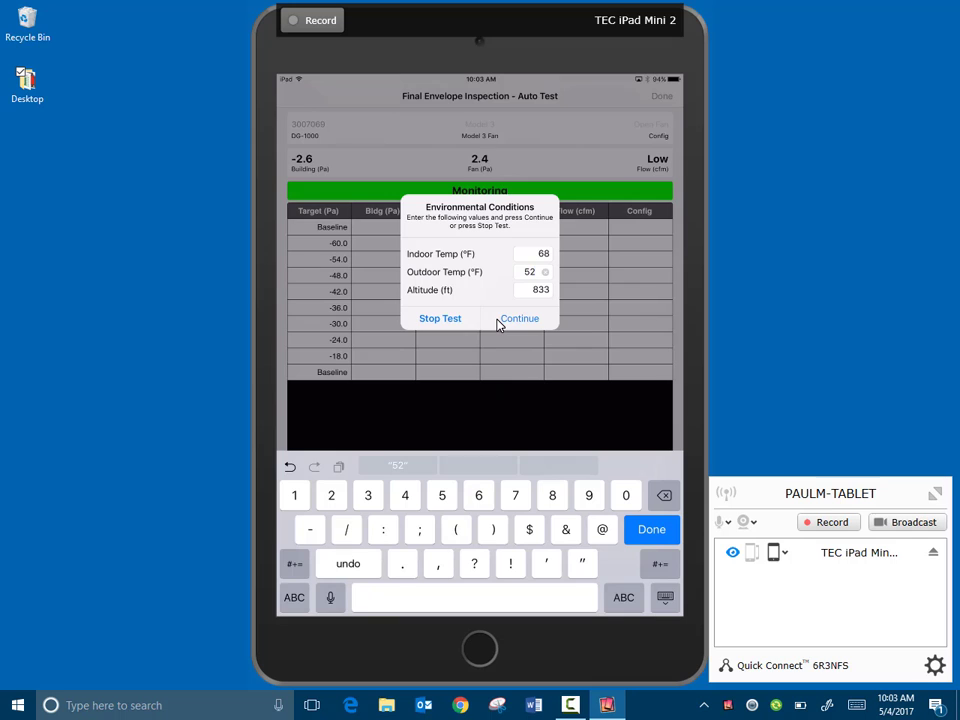
Accept the 68/52 °F, 833 ft conditions and record a 0.5 Pa baseline building pressure
click(499, 320)
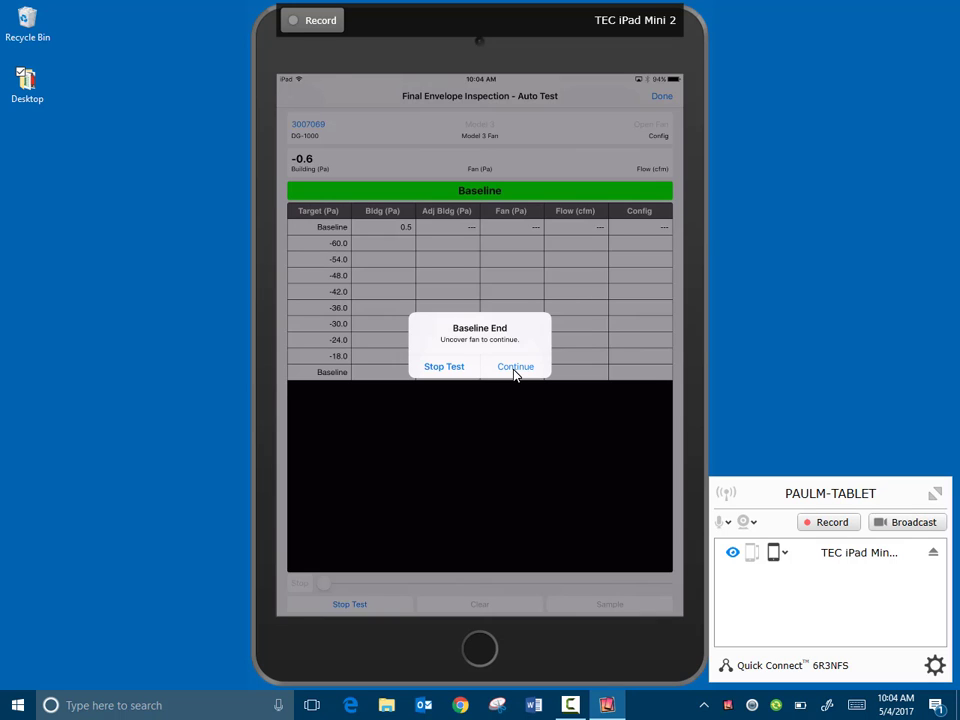
Continue past the baseline so Ring A logs depressurization points from -60 to -36 Pa
click(514, 368)
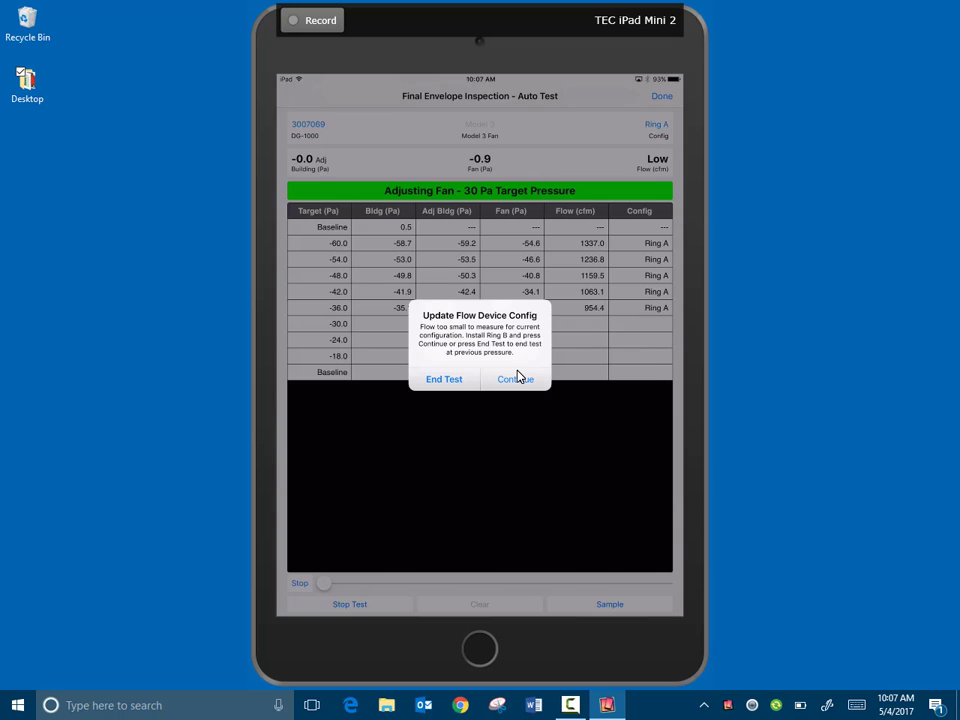
Resume testing with Ring B to record the -30, -24 and -18 Pa points
click(518, 377)
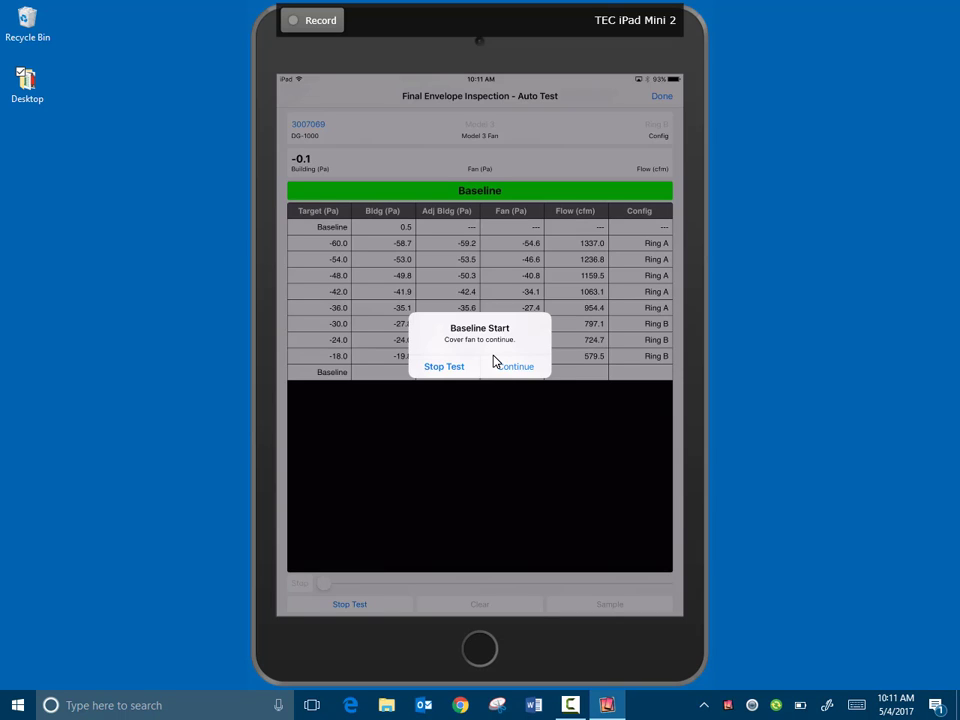
Continue the closing baseline with the fan covered, reaching 0.1 Pa
click(513, 366)
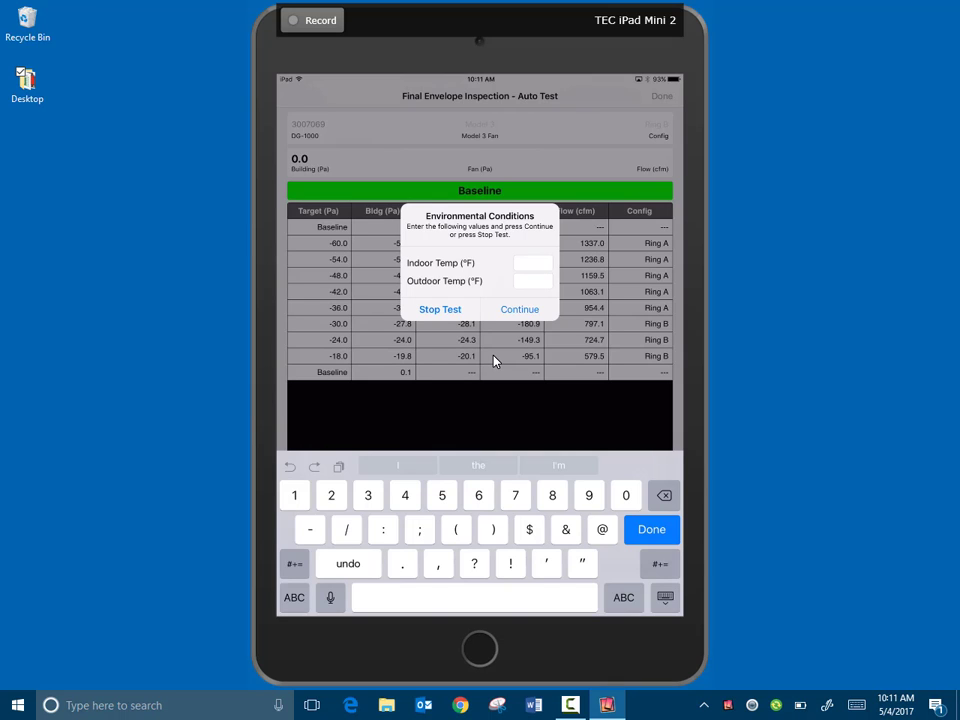
Enter 68 °F indoor and 52 °F outdoor temperatures to finish the test
text(68)
key(Tab)
text(52)
key(Return)
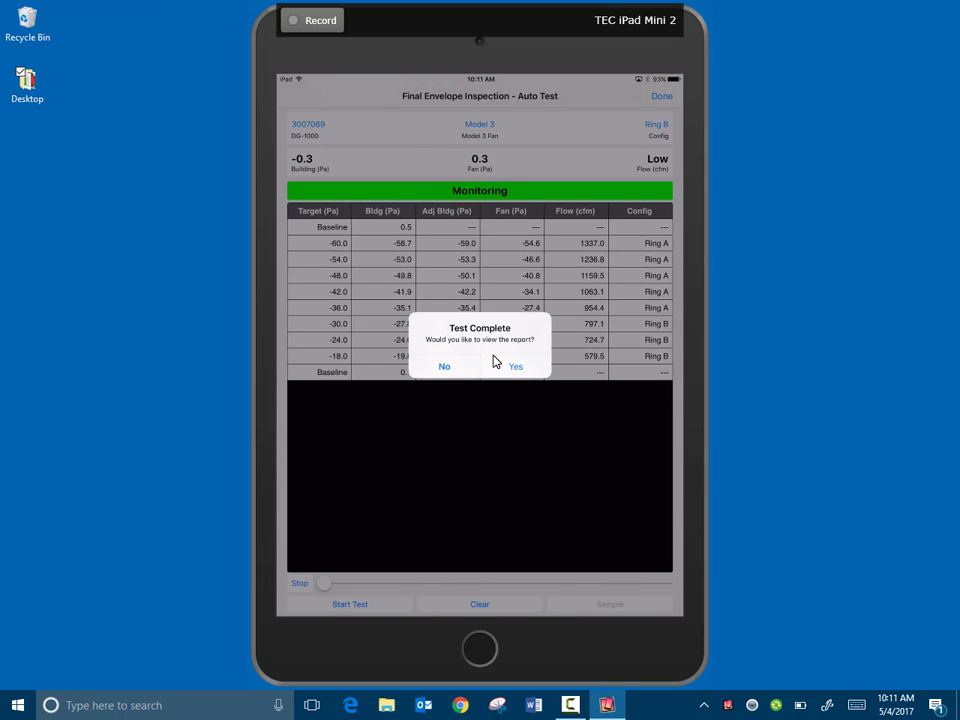
click(494, 361)
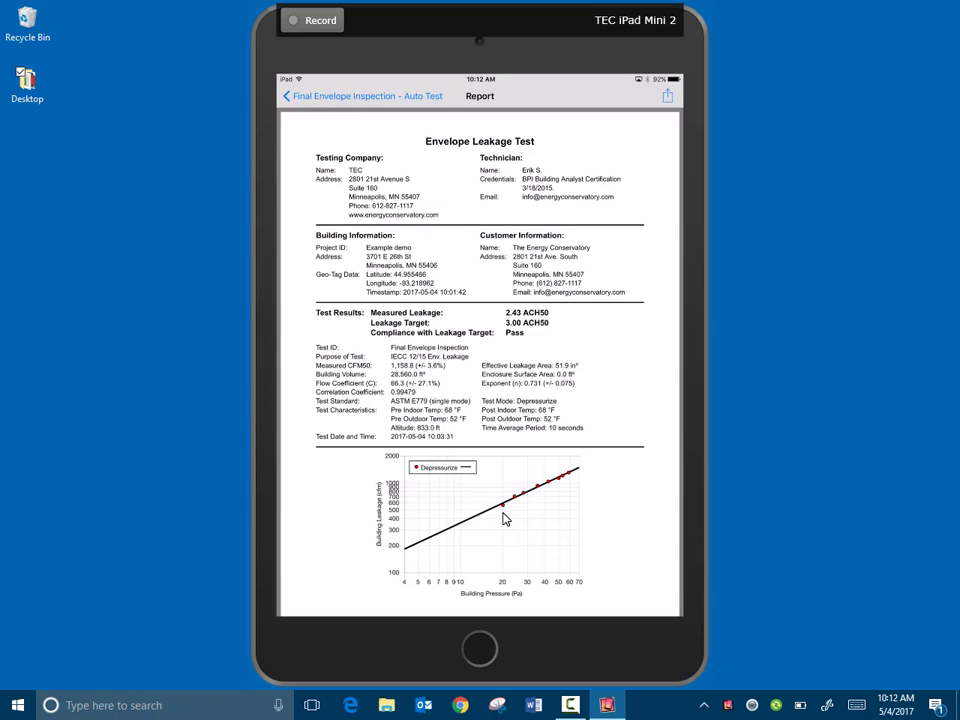
scroll(505, 519, down, 8)
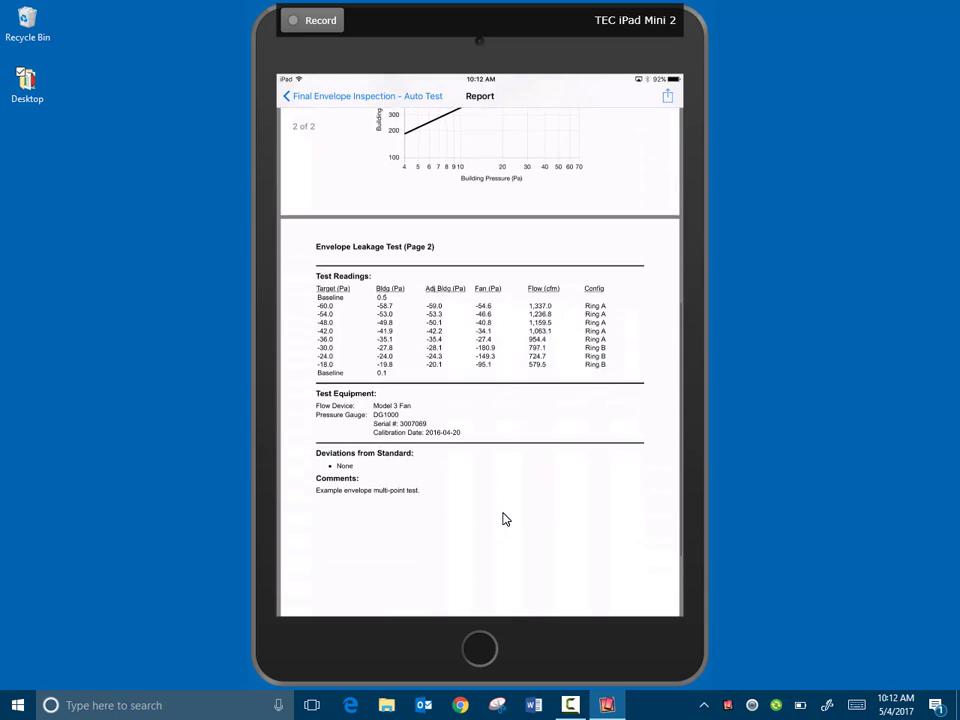
scroll(505, 519, down, 3)
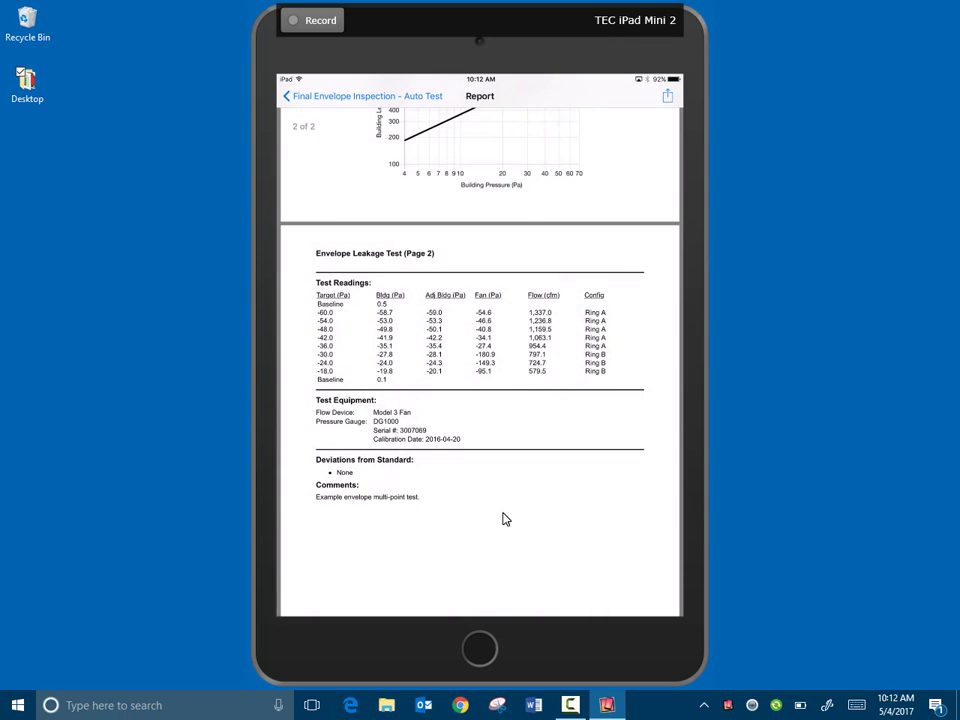
scroll(505, 519, up, 10)
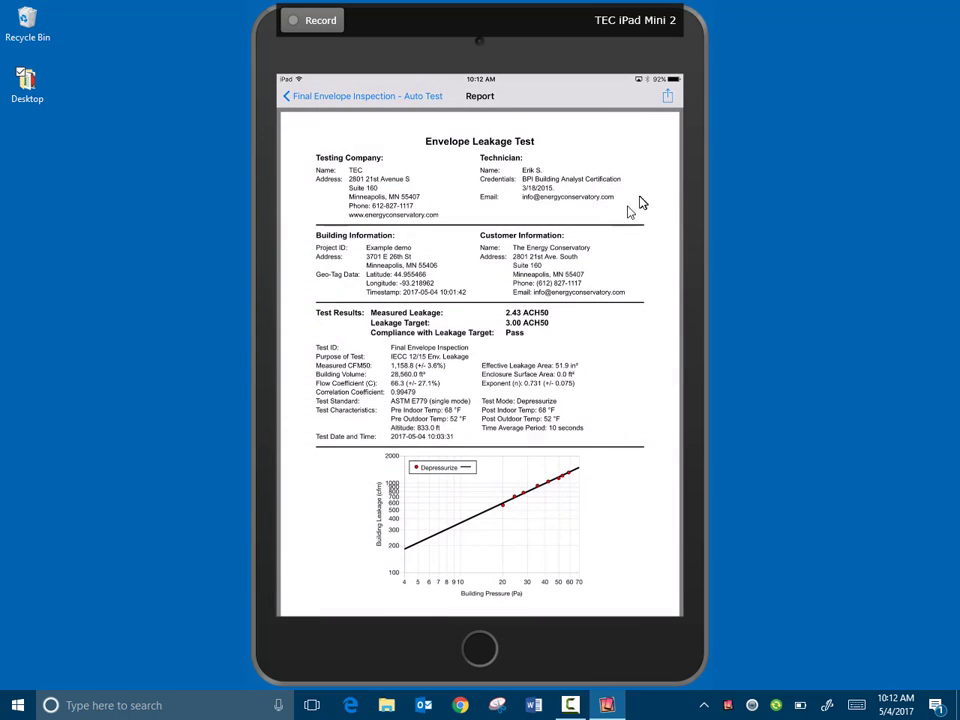
Share the report toward Adobe Acrobat as 'Example demo_Final Envelope Inspection.pdf'
click(667, 105)
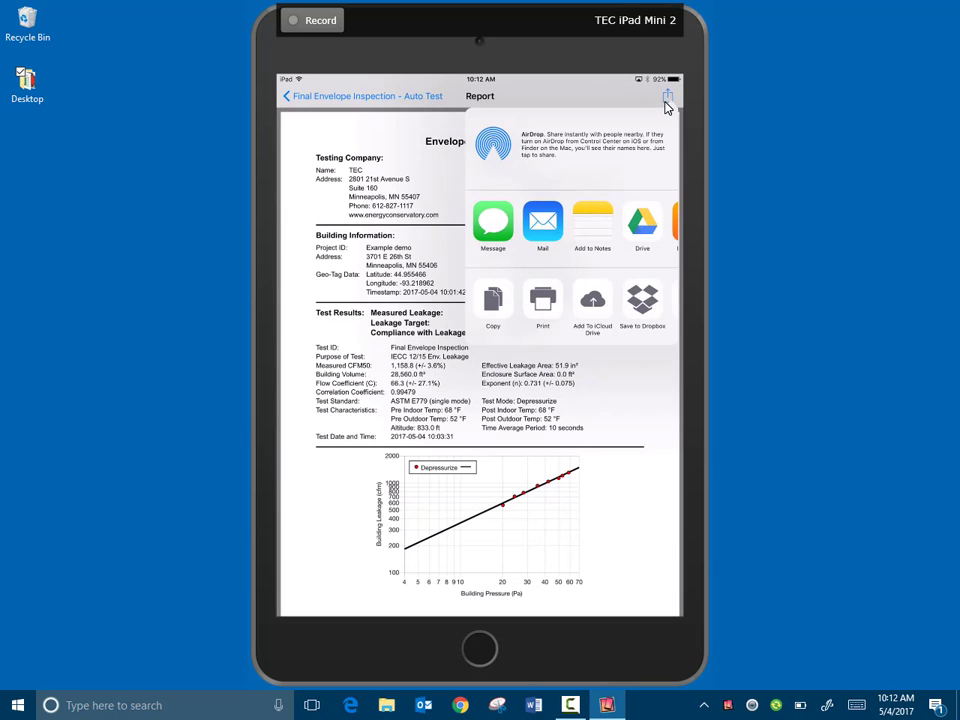
scroll(570, 222, right, 3)
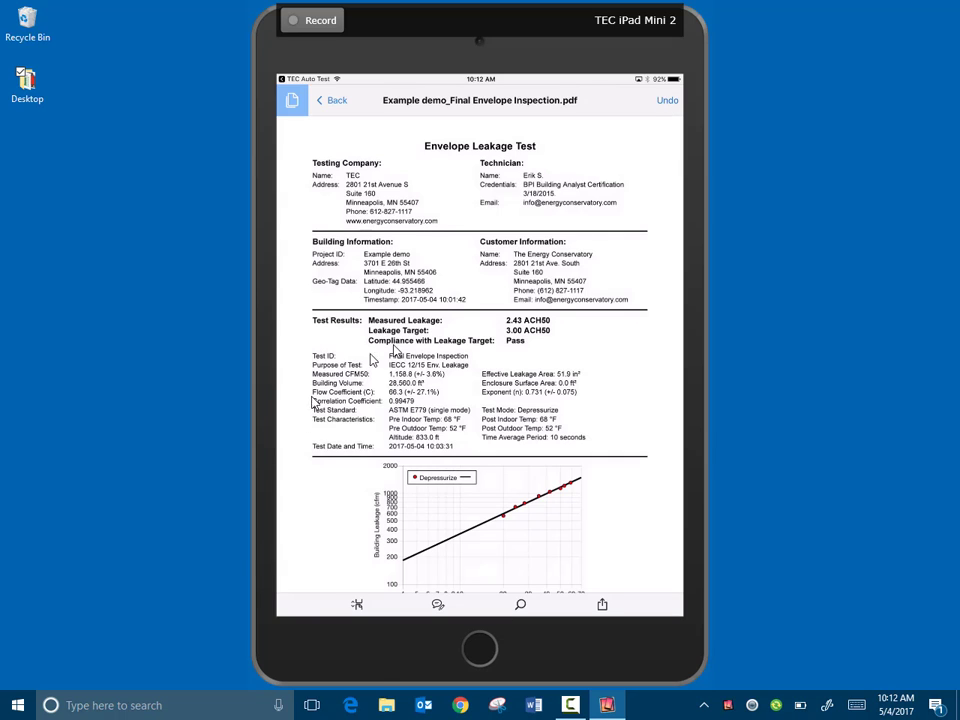
Enter annotation mode and create the 'Tester' signature below Comments on page 2
click(435, 608)
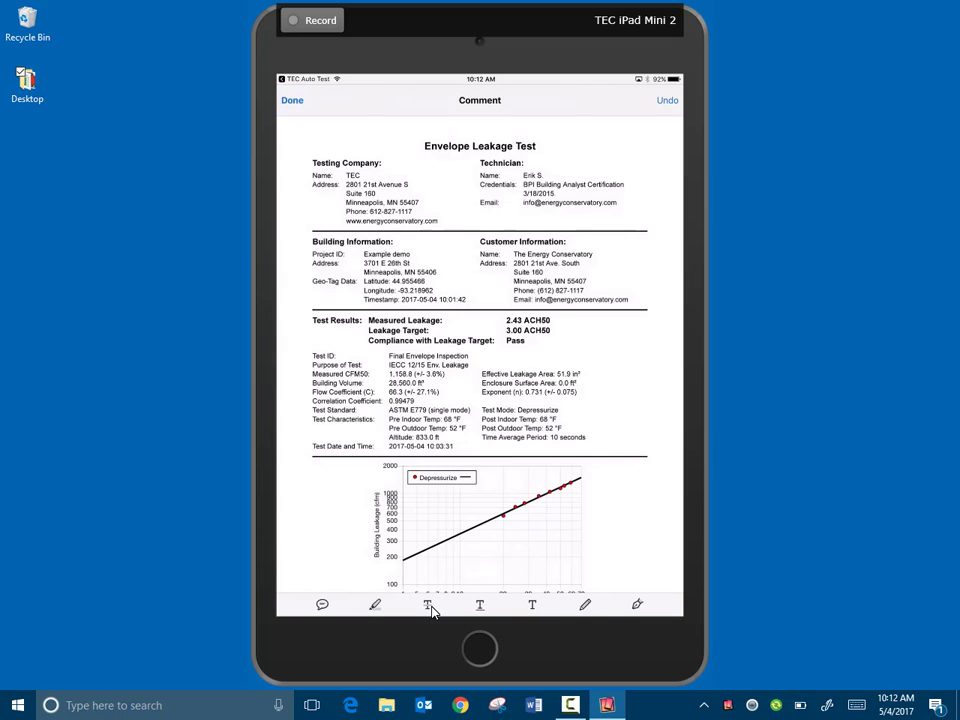
click(640, 611)
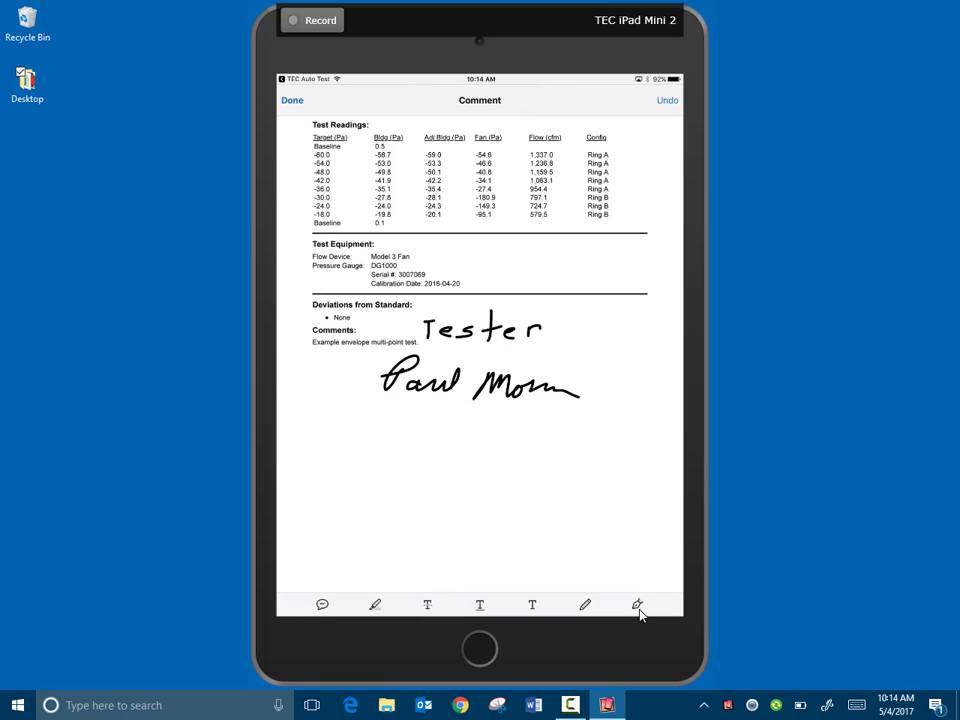
Finish annotating and share the signed PDF to a new email
click(294, 102)
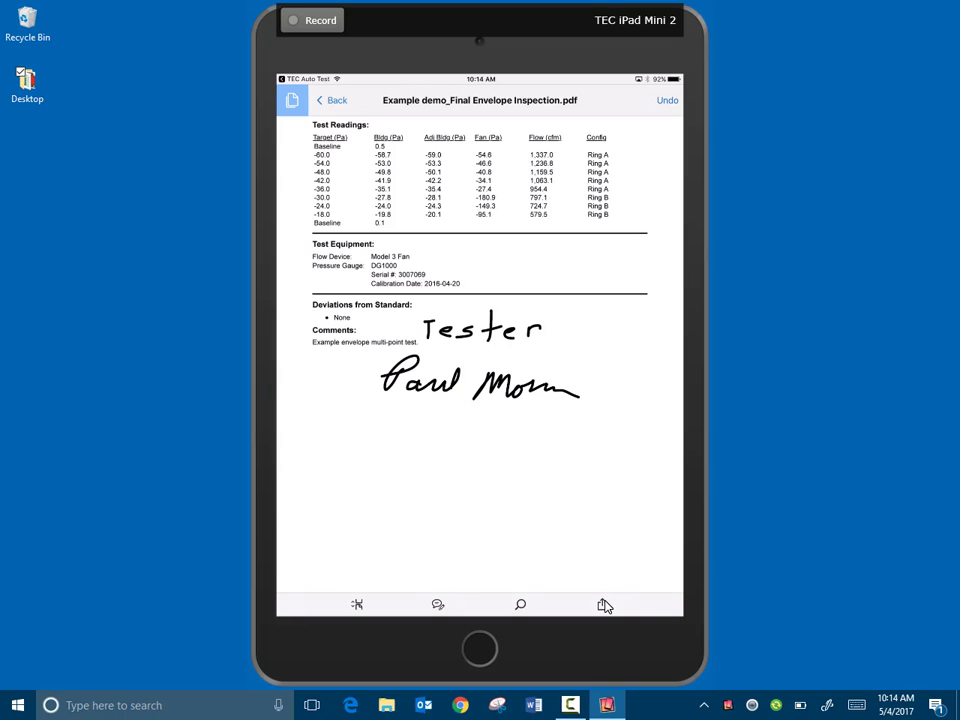
click(604, 605)
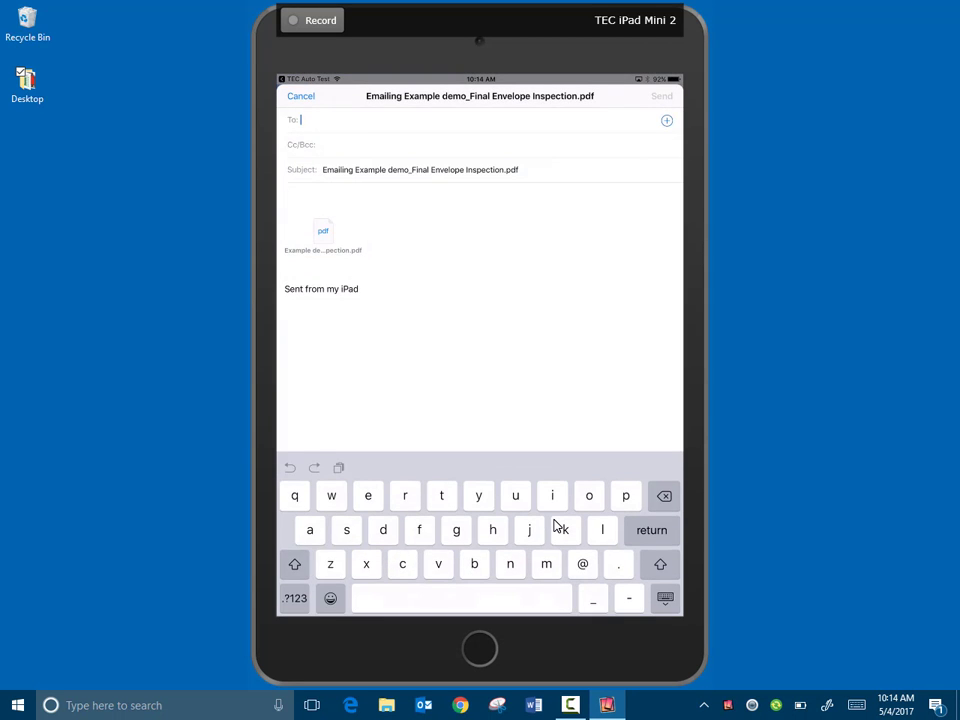
Type the recipient's first letter in the email's To field
text(p)
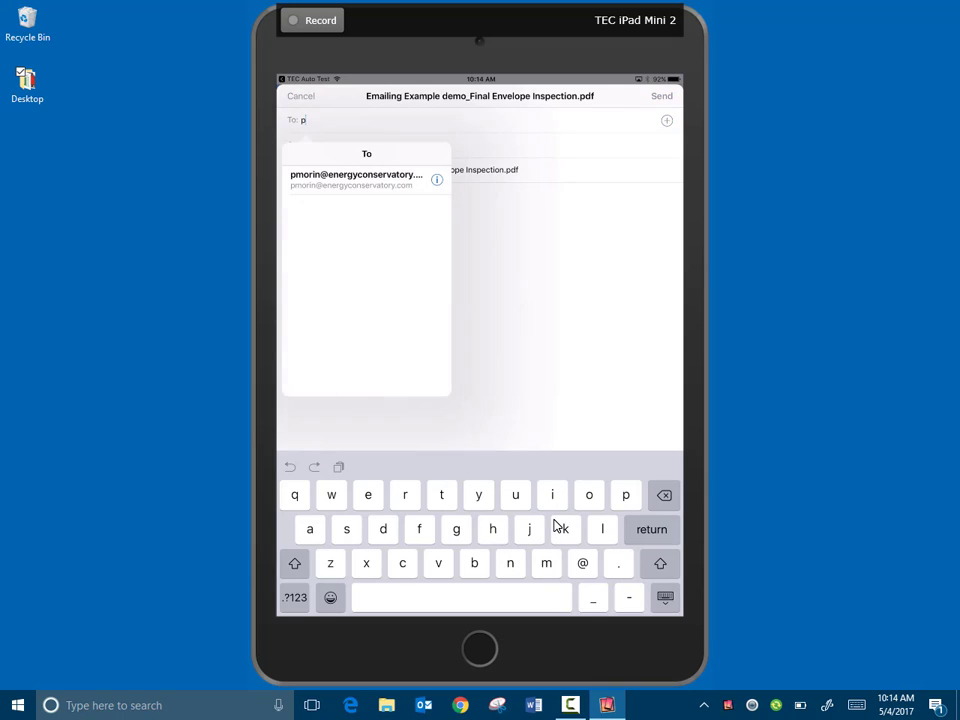